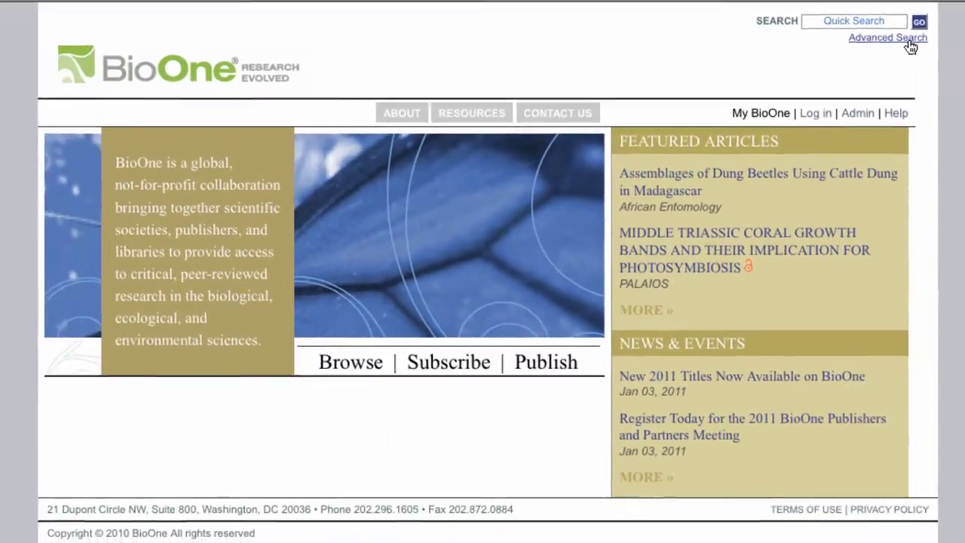
# Step: Open BioOne's Advanced Search page from the homepage link
pyautogui.click(909, 41)
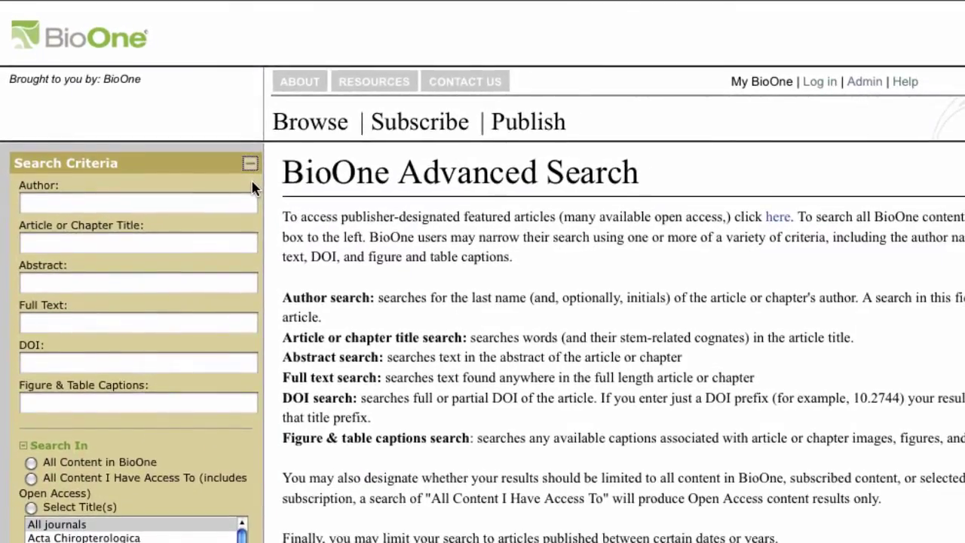
# Step: Search by the author's surname in the Author field, returning 2 articles
pyautogui.click(225, 200)
pyautogui.write('Garrett')
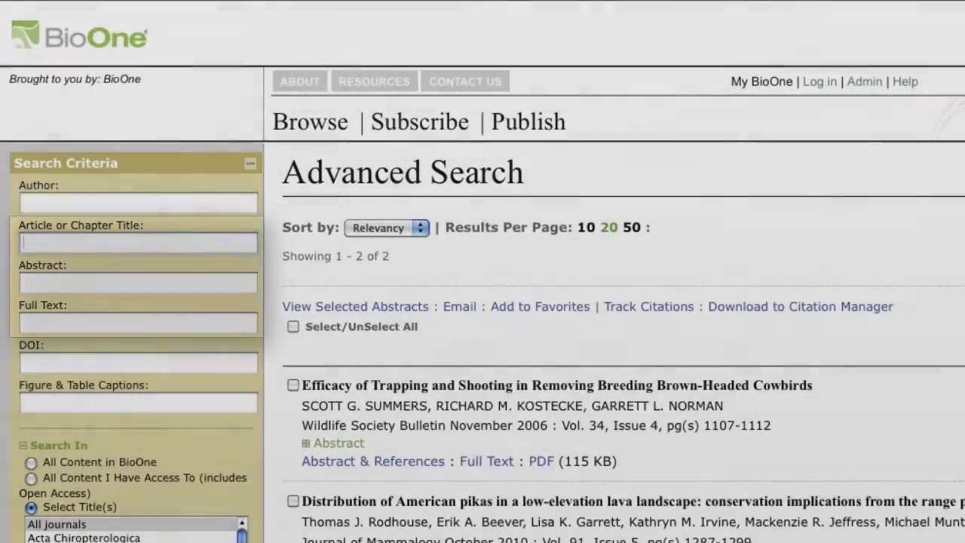
pyautogui.click(138, 242)
# Step: Search titles for 'environment' (555 results) and open the first result's full text
pyautogui.write('environment')
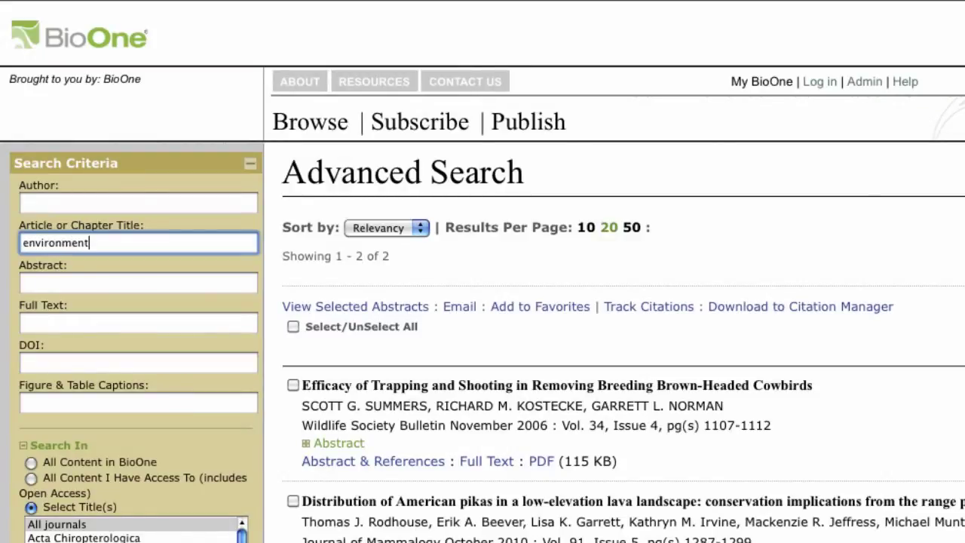
pyautogui.press('Return')
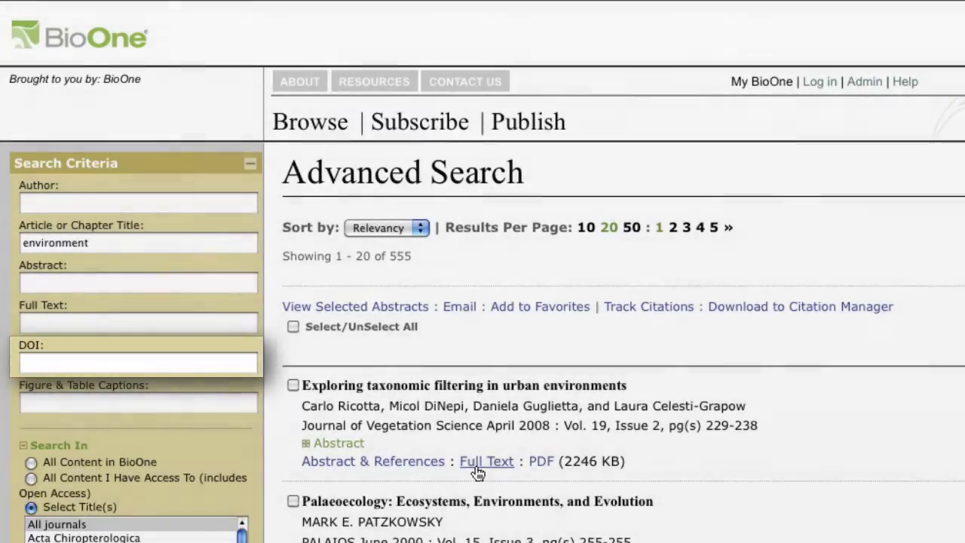
pyautogui.click(474, 461)
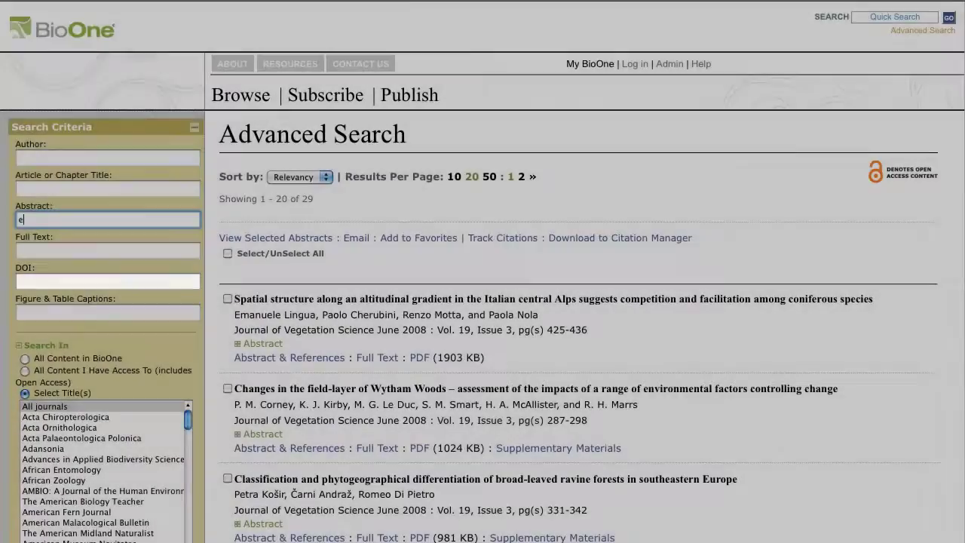
# Step: Search 'environment' in Abstract and 'climate change' in Full Text, yielding 1217 results
pyautogui.write('nvi')
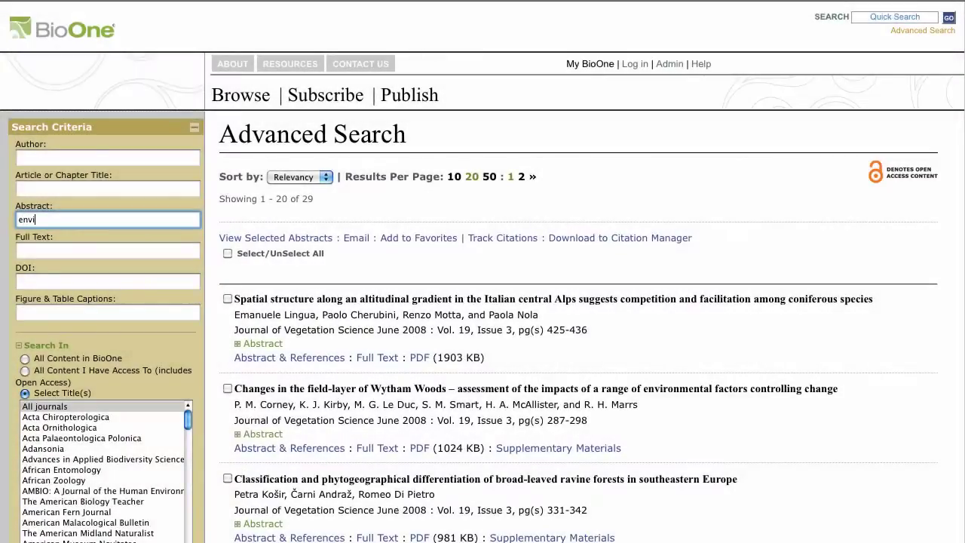
pyautogui.write('ronment')
pyautogui.click(107, 250)
pyautogui.write('climat')
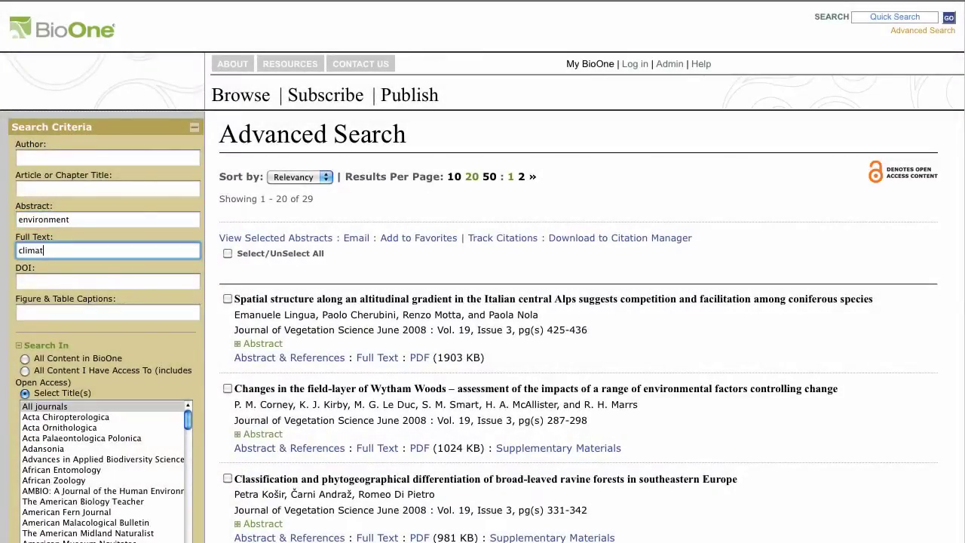
pyautogui.write('e change')
pyautogui.click(19, 346)
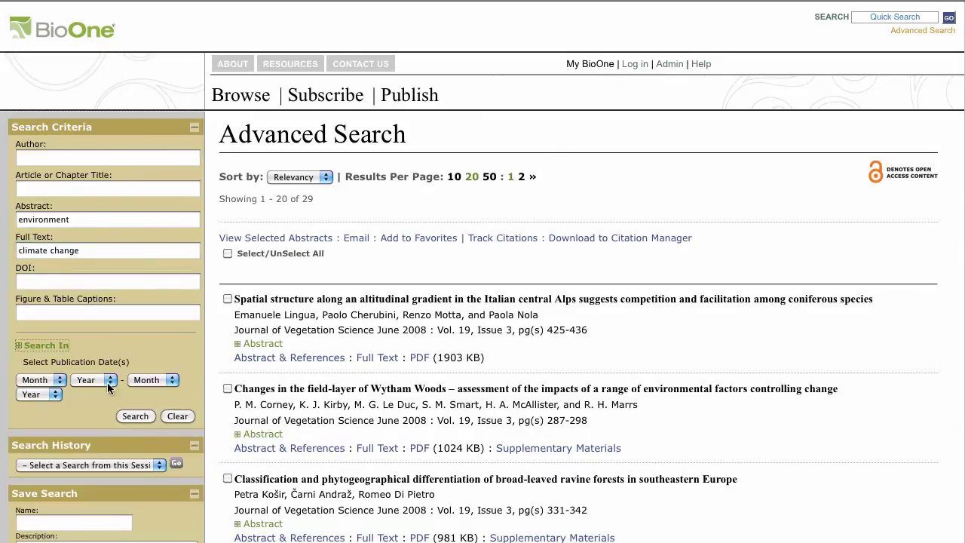
pyautogui.click(129, 419)
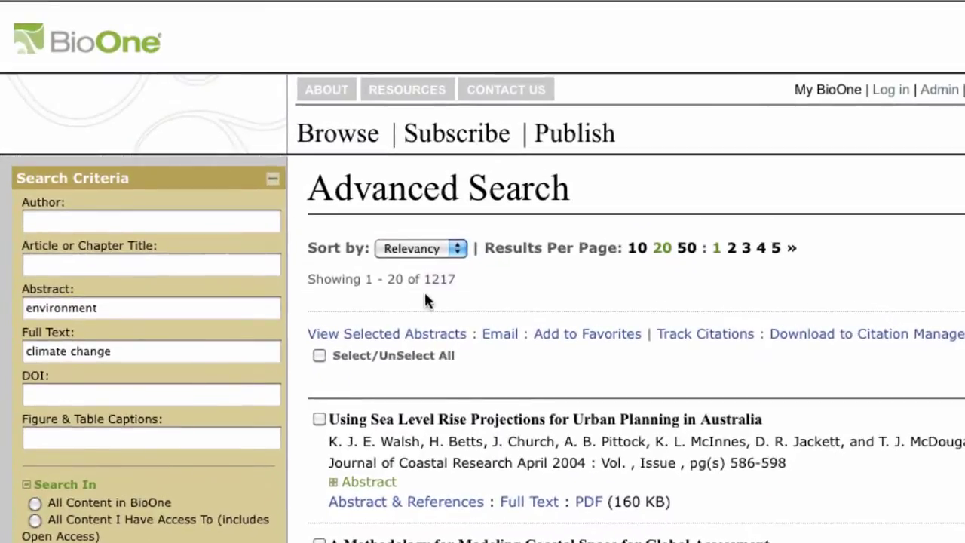
pyautogui.moveTo(341, 234); pyautogui.dragTo(365, 234)
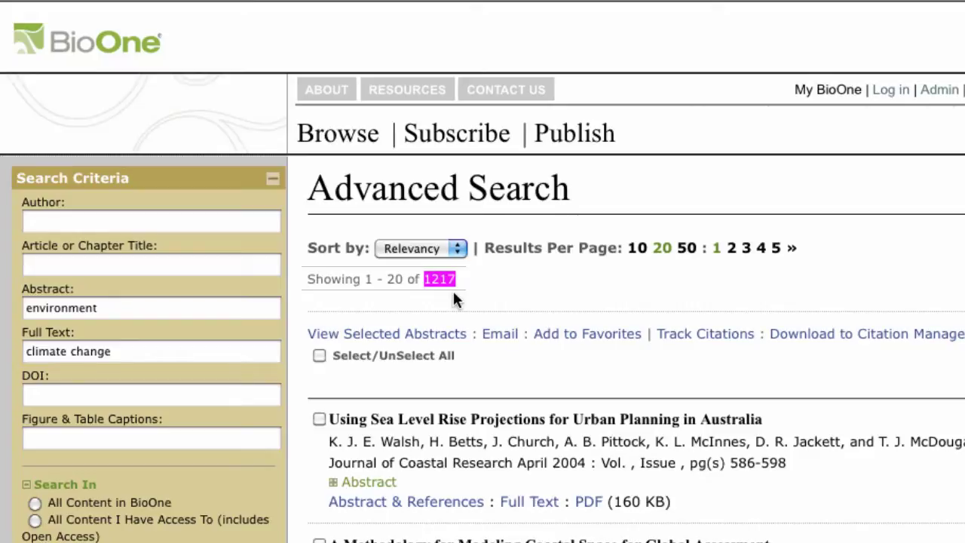
pyautogui.click(453, 295)
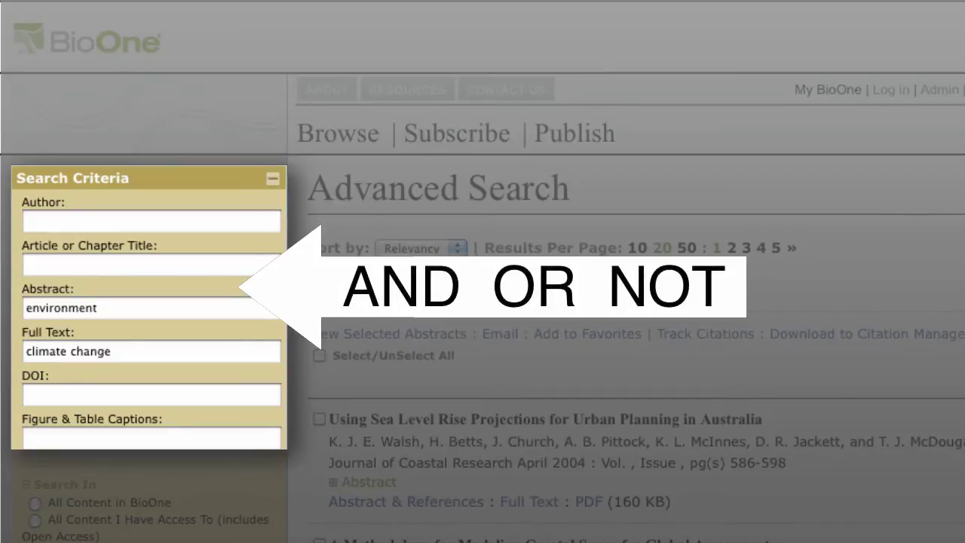
# Step: Run the Abstract query as 'environment AND ecology', then as 'environment OR ecology' (1731 results)
pyautogui.write('AND ')
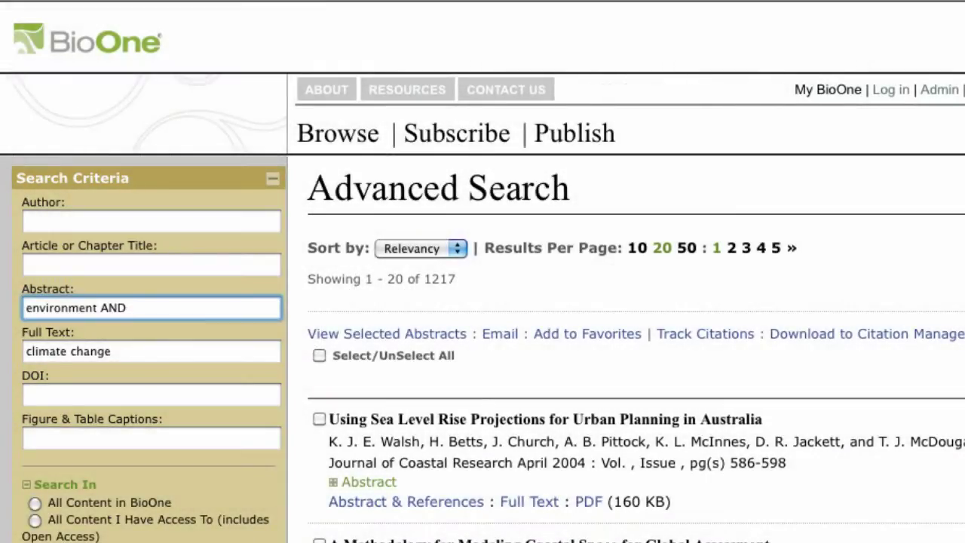
pyautogui.write('ecology')
pyautogui.press('Return')
pyautogui.moveTo(101, 309); pyautogui.dragTo(124, 311)
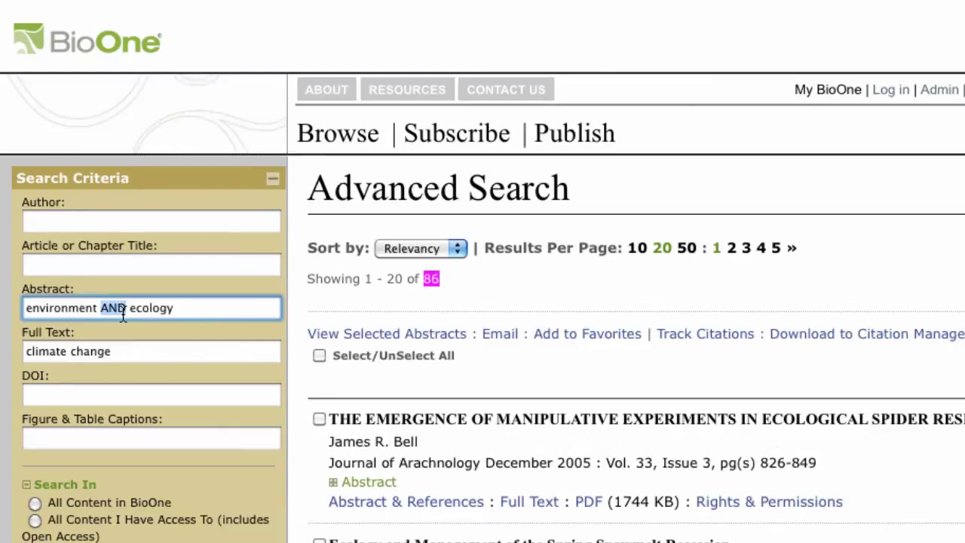
pyautogui.write('OR')
pyautogui.press('Return')
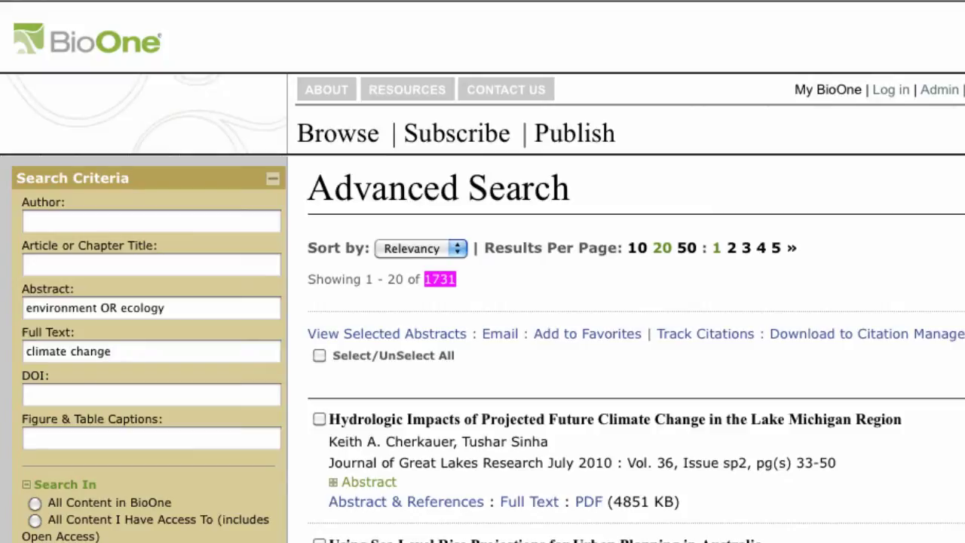
# Step: Rewrite the Full Text query as climate NOT "climate change" and rerun, giving 1513 results
pyautogui.click(71, 351)
pyautogui.write('NOT')
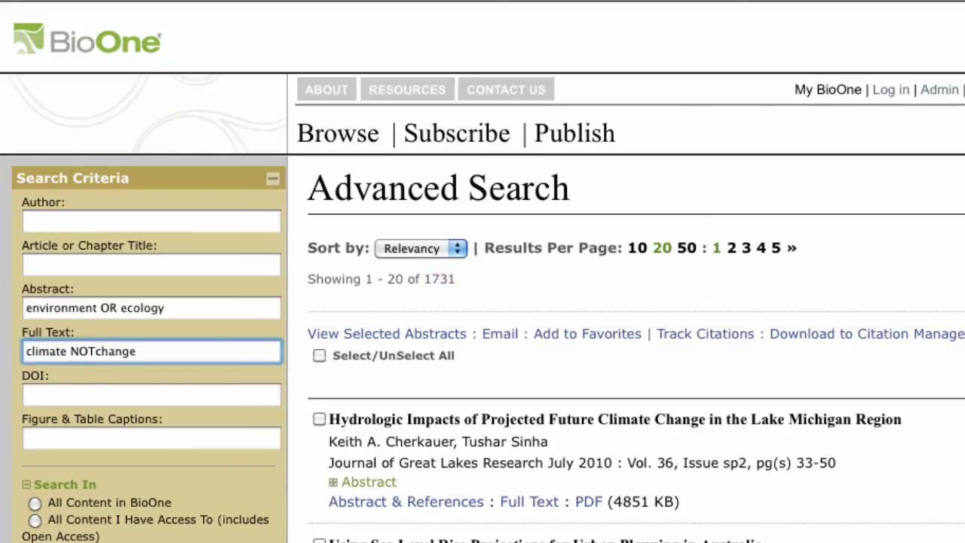
pyautogui.write(' climat')
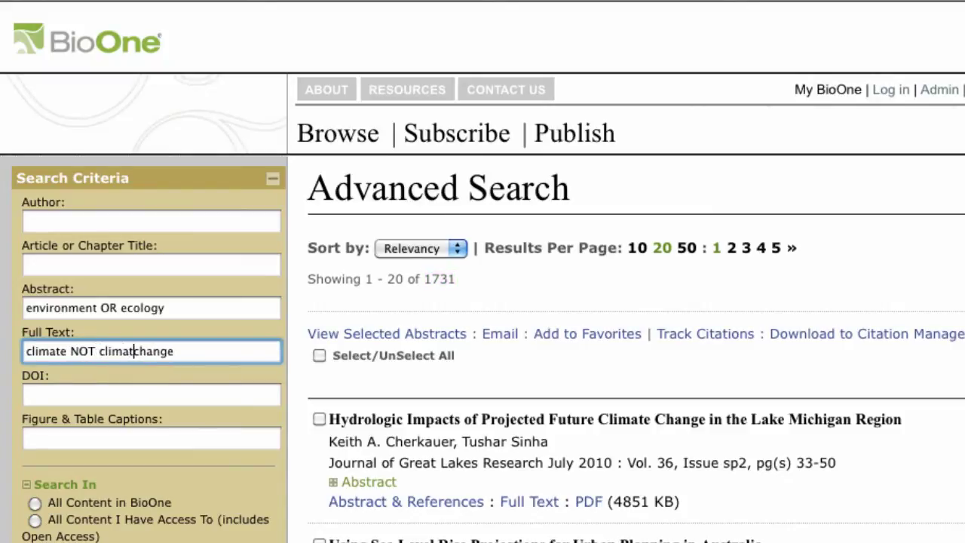
pyautogui.write('e')
pyautogui.click(189, 351)
pyautogui.write('"')
pyautogui.click(98, 351)
pyautogui.write('"')
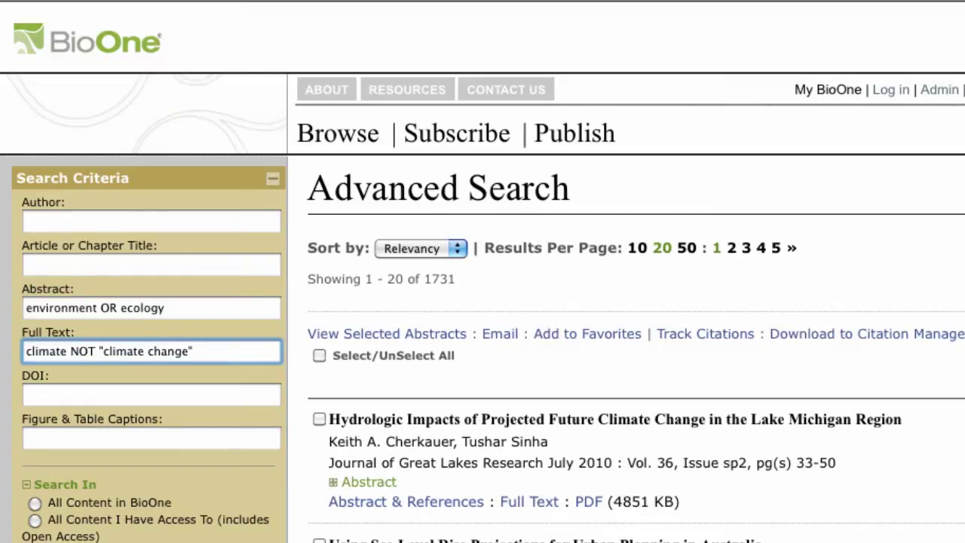
pyautogui.press('Return')
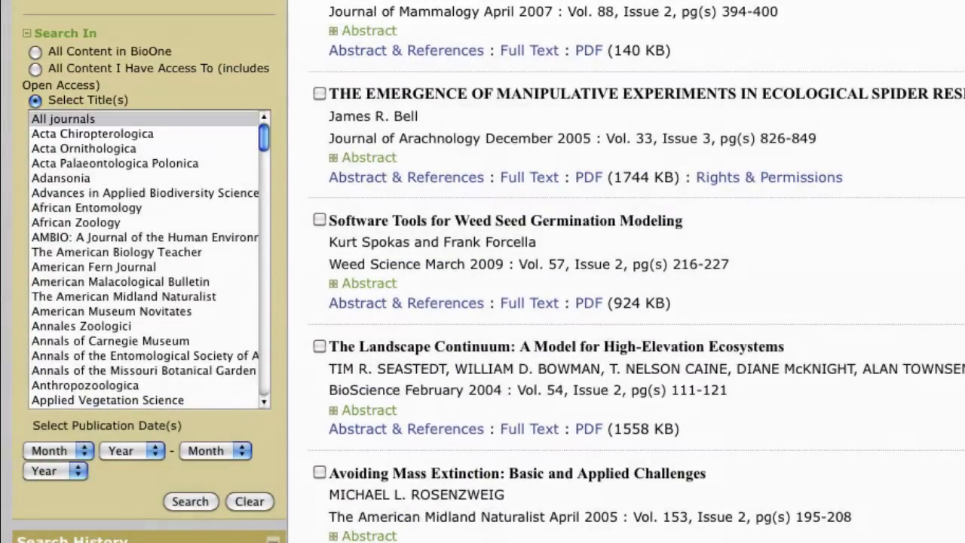
# Step: Restrict the search to chosen journals BioScience and Environmental Entomology, rerunning for 98 results
pyautogui.click(35, 68)
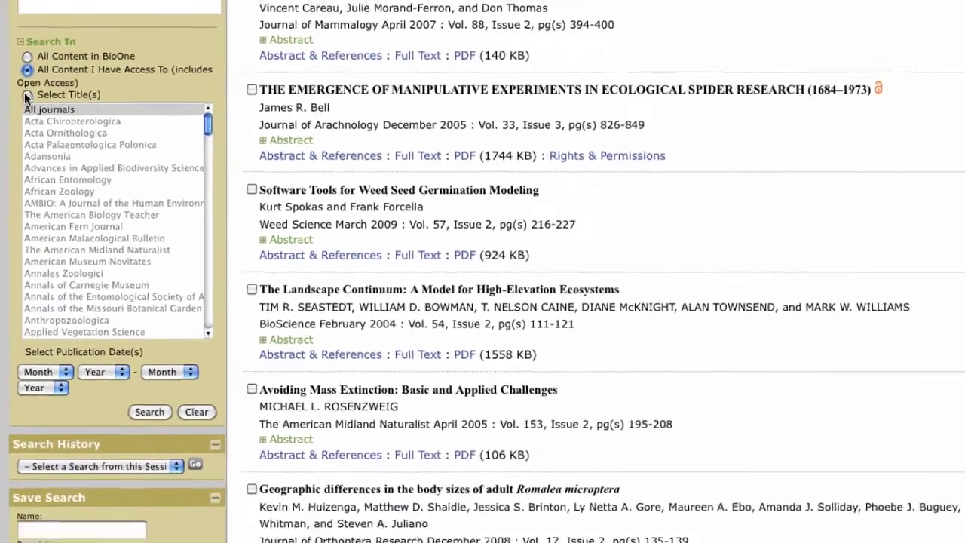
pyautogui.click(35, 100)
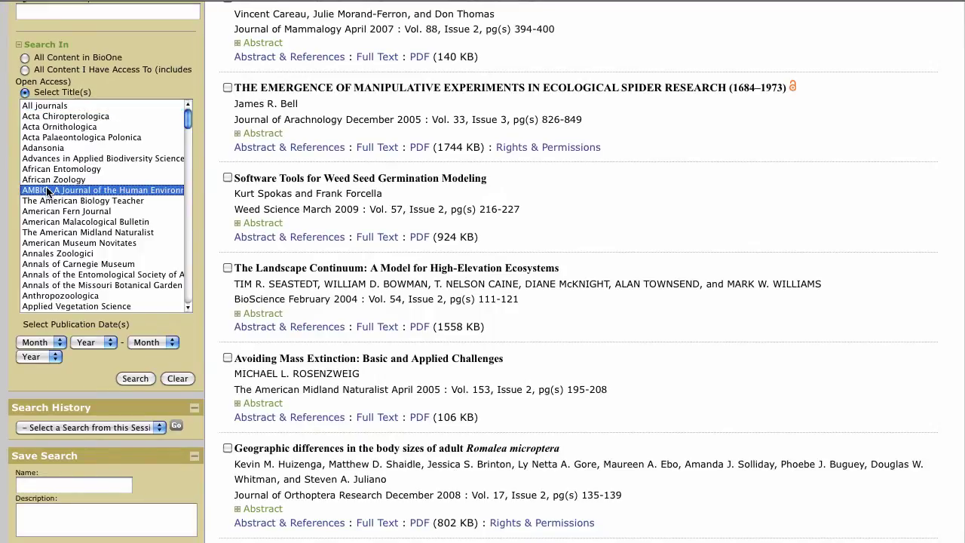
pyautogui.click(187, 241)
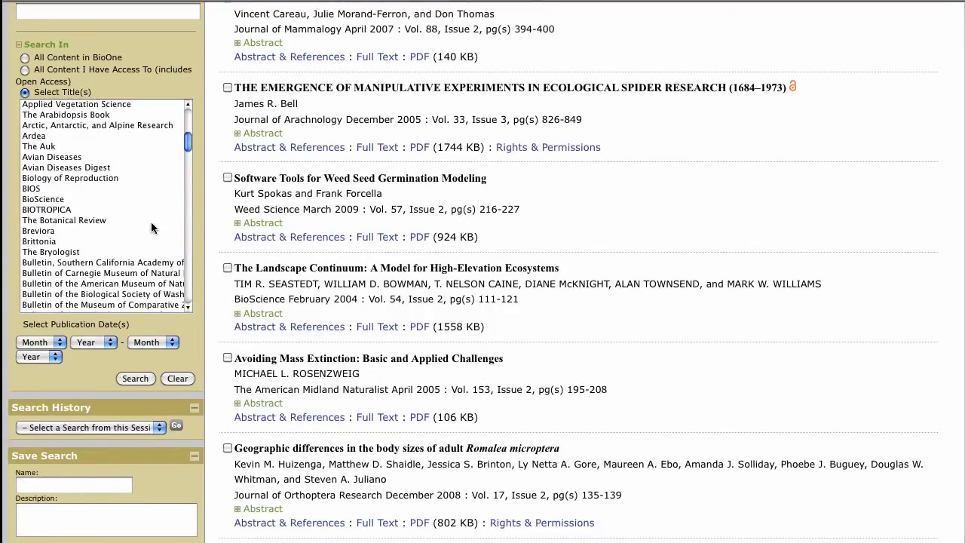
pyautogui.click(55, 199)
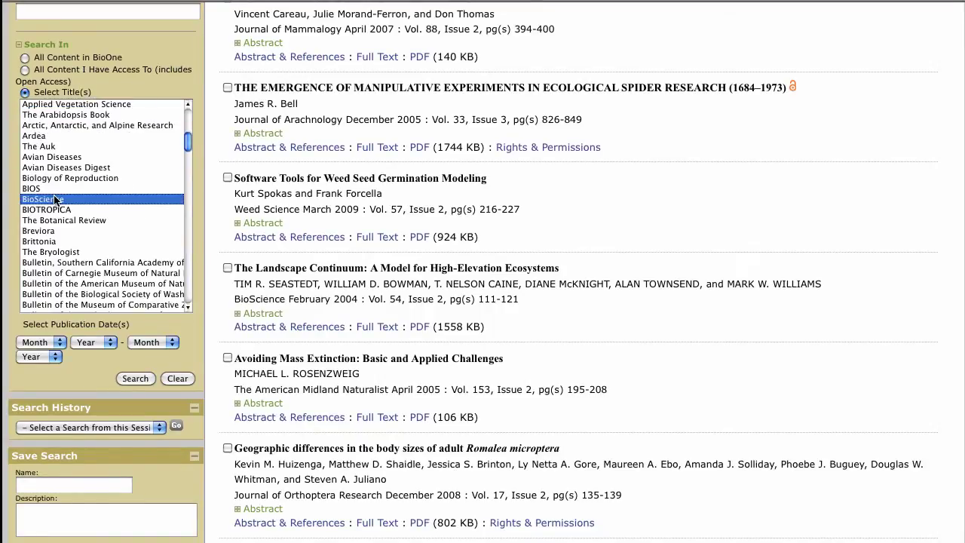
pyautogui.click(188, 272)
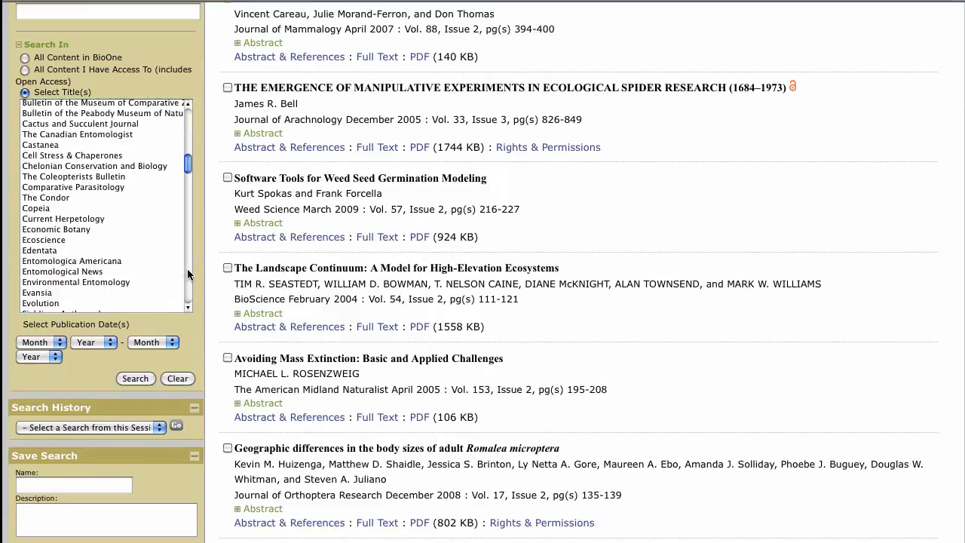
pyautogui.click(125, 282)
pyautogui.click(134, 378)
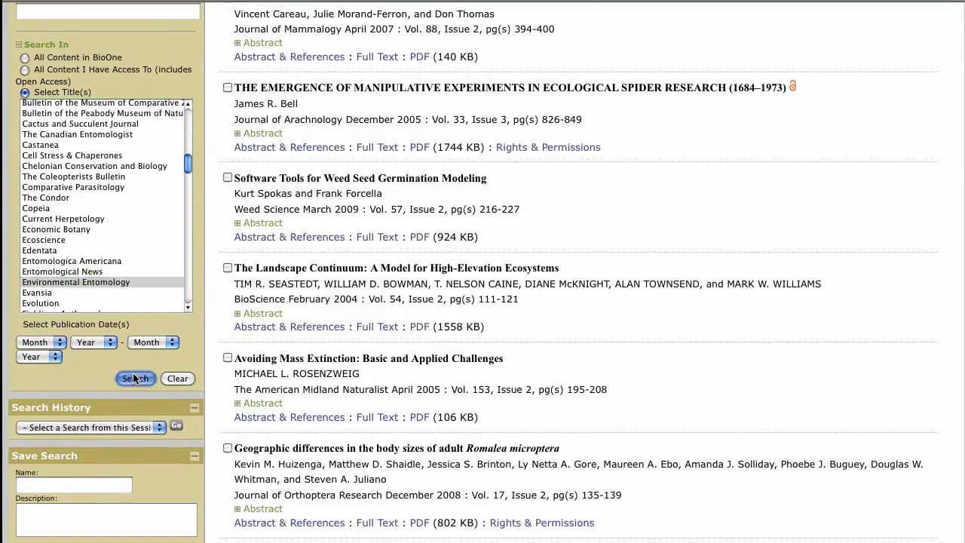
pyautogui.click(20, 346)
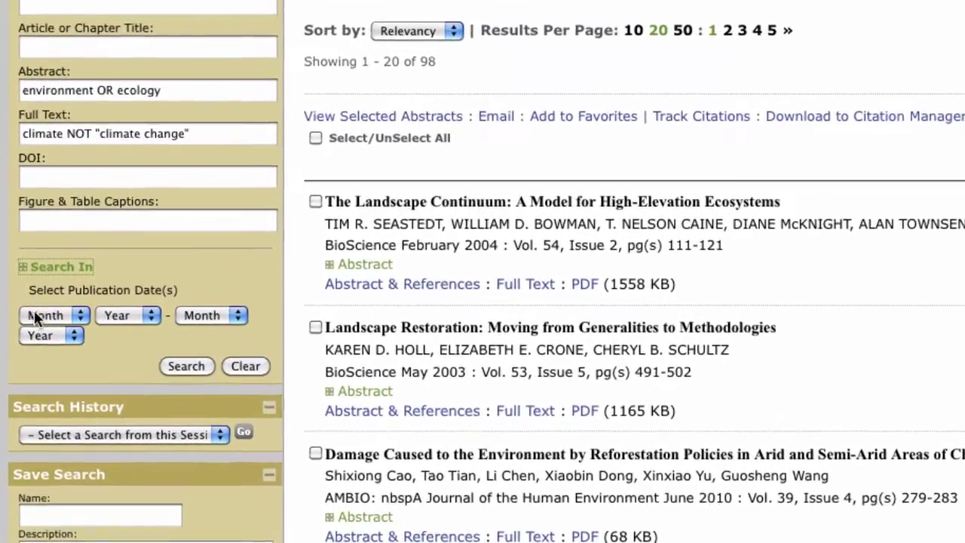
# Step: Pick start month 6, year 1964 and end month 9, year 2006 in the date dropdowns
pyautogui.click(29, 350)
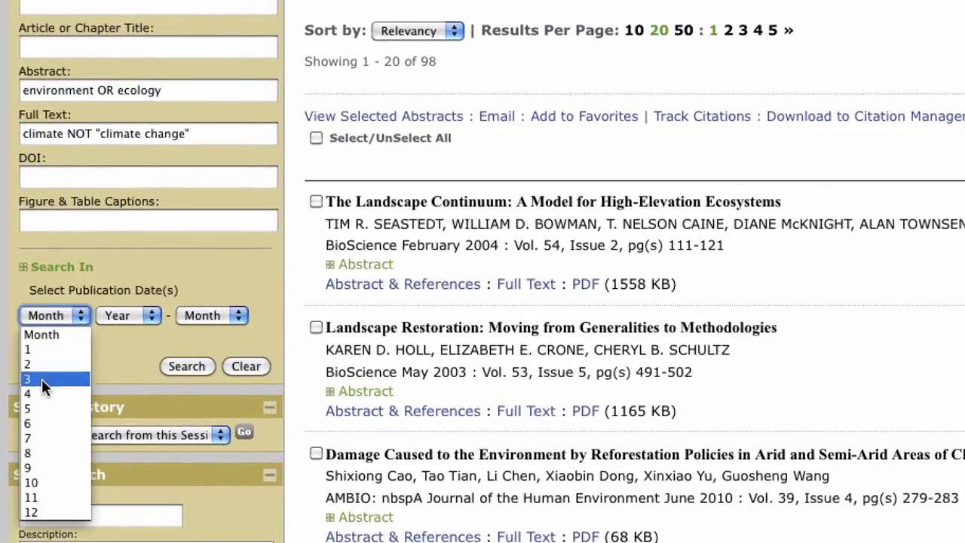
pyautogui.click(41, 423)
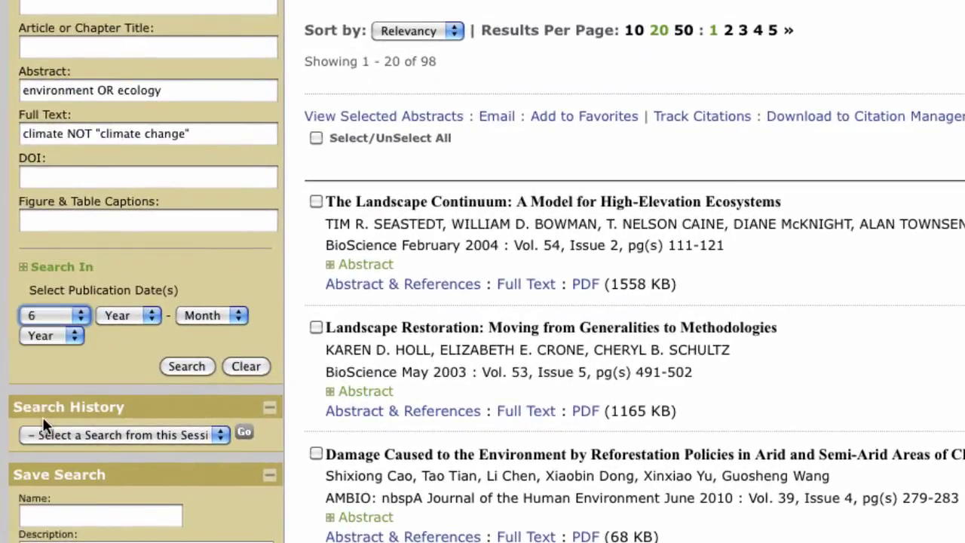
pyautogui.click(115, 315)
pyautogui.scroll(-10, 107, 488)
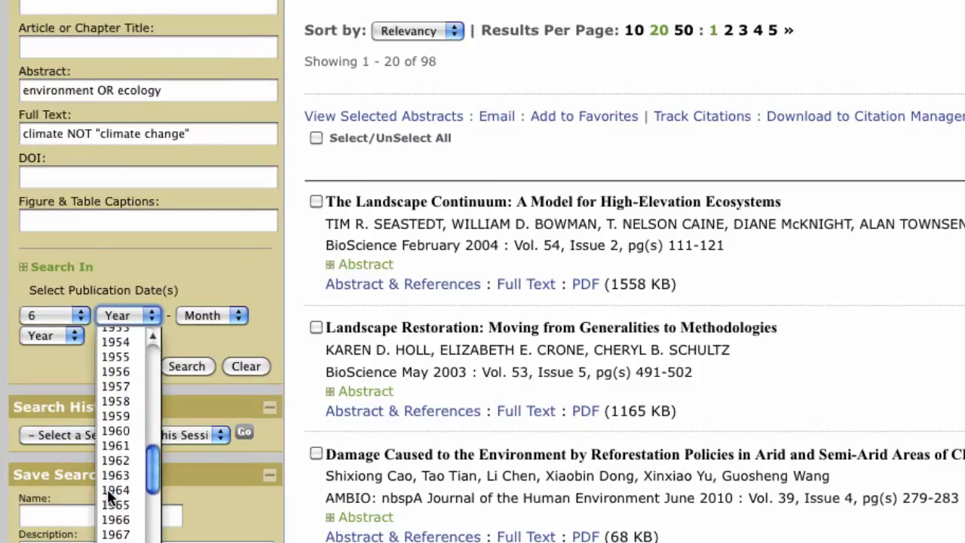
pyautogui.click(107, 488)
pyautogui.click(202, 317)
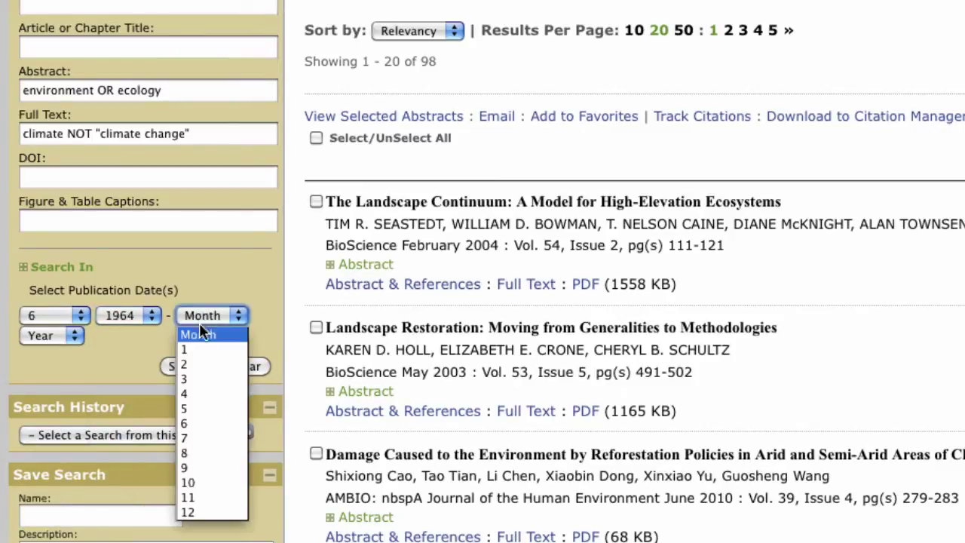
pyautogui.click(199, 467)
pyautogui.click(47, 336)
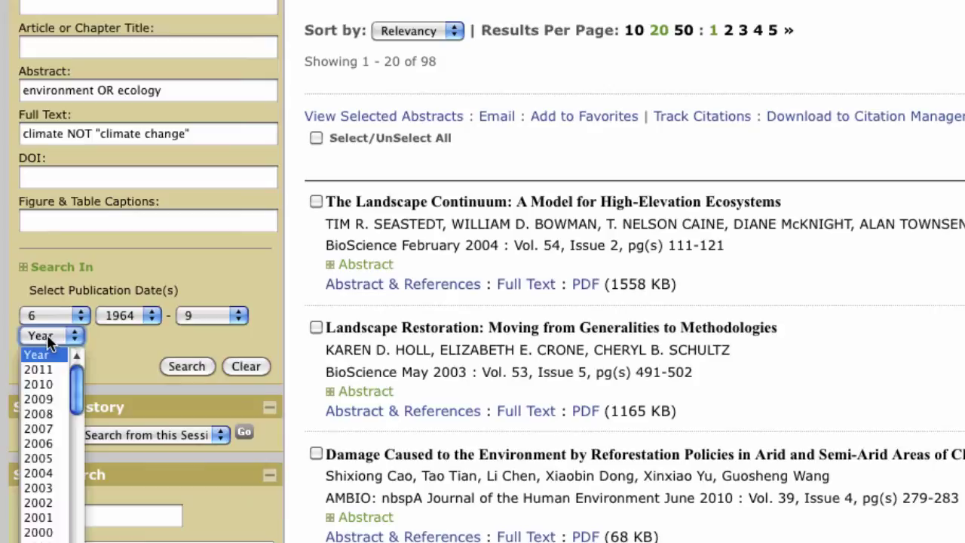
pyautogui.click(52, 439)
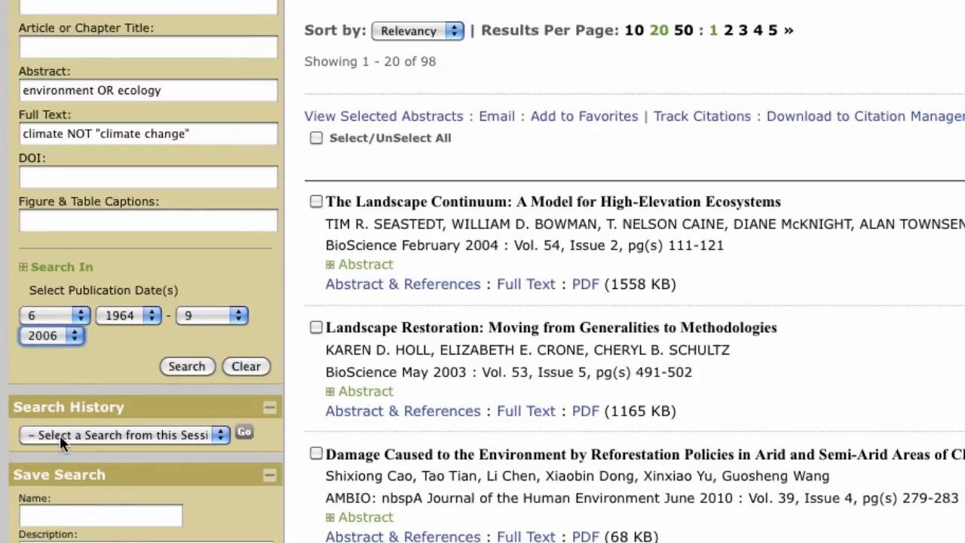